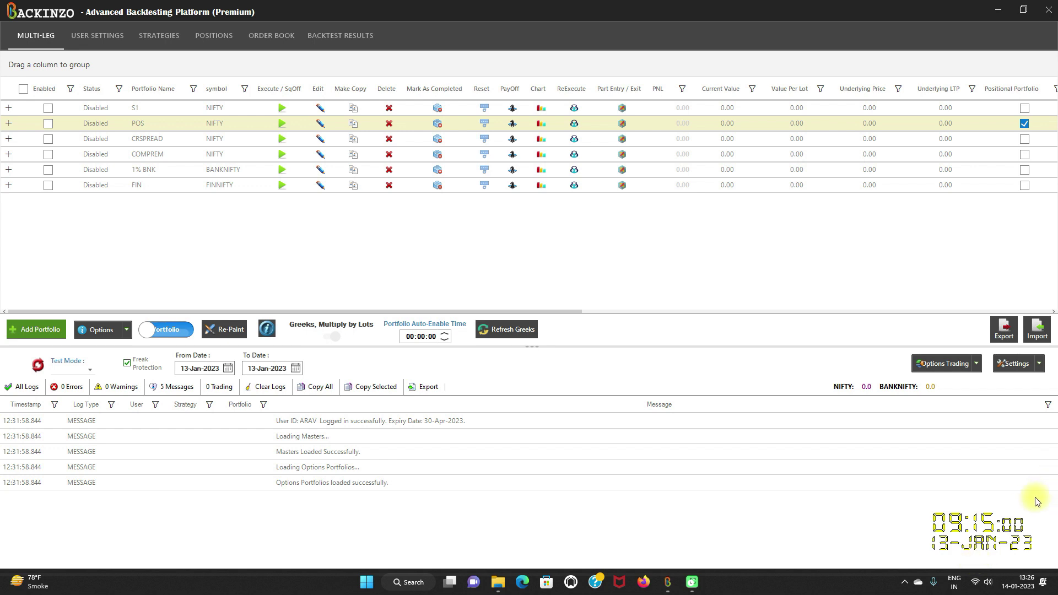
Open the Settings dropdown on Backinzo's Multi-Leg screen.
left_click(1019, 363)
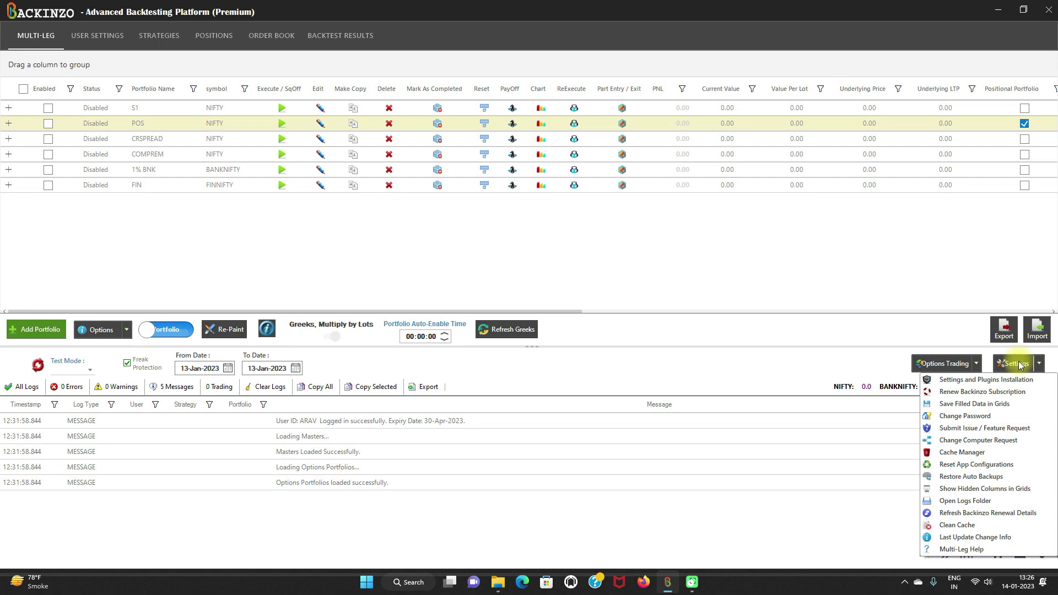
Open the logs folder, go up to AppData\Roaming\Backinzo and copy its Settings folder.
left_click(961, 500)
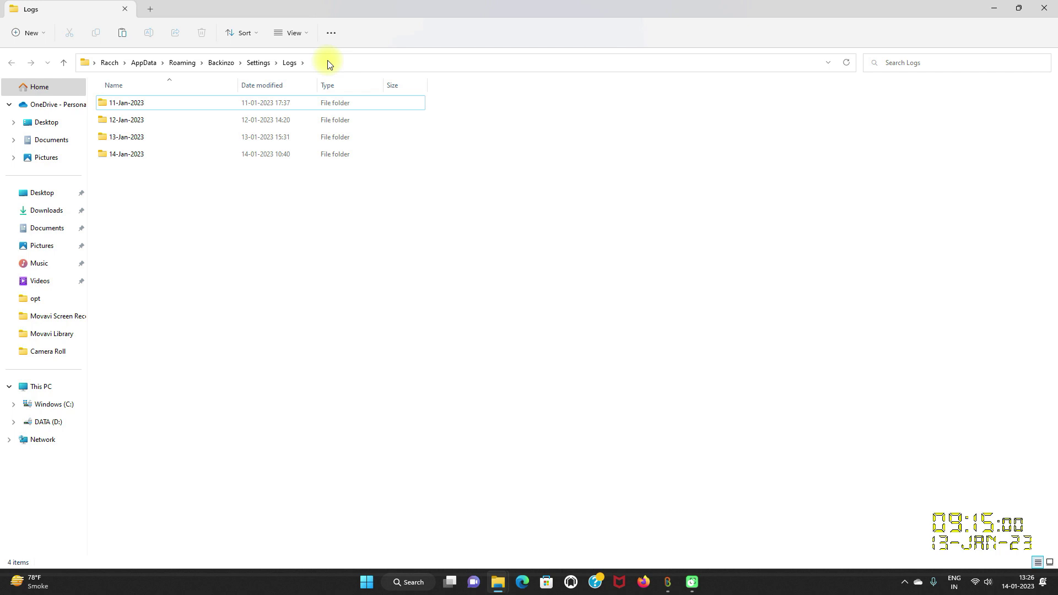
left_click(219, 64)
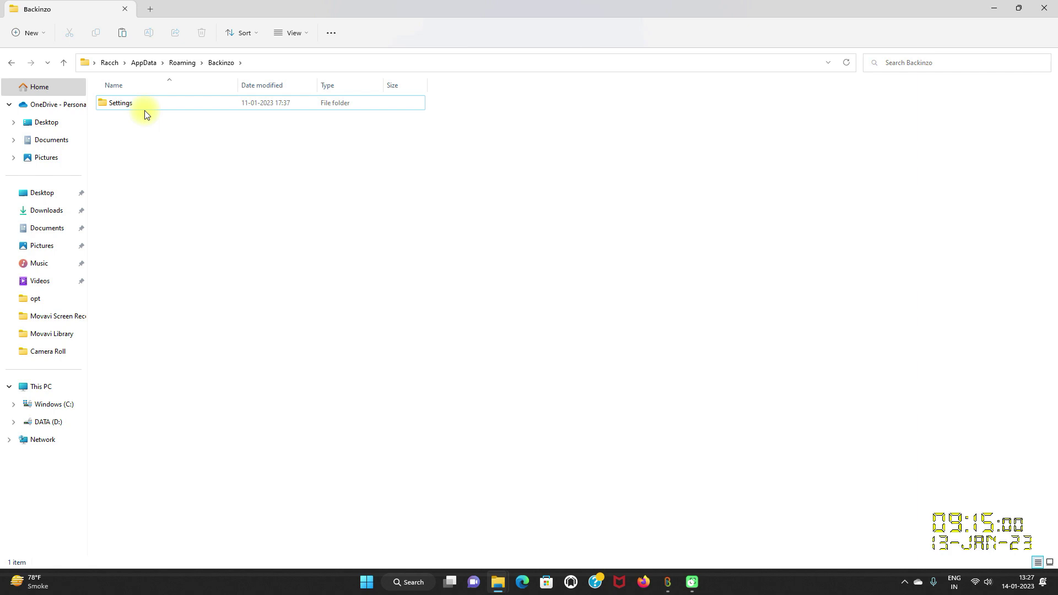
right_click(111, 101)
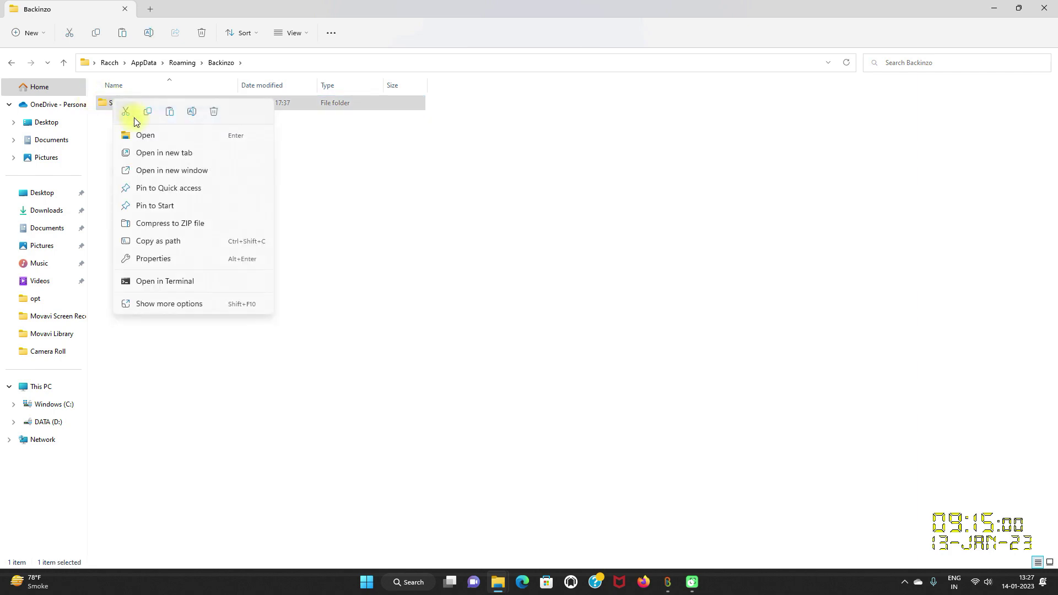
left_click(149, 113)
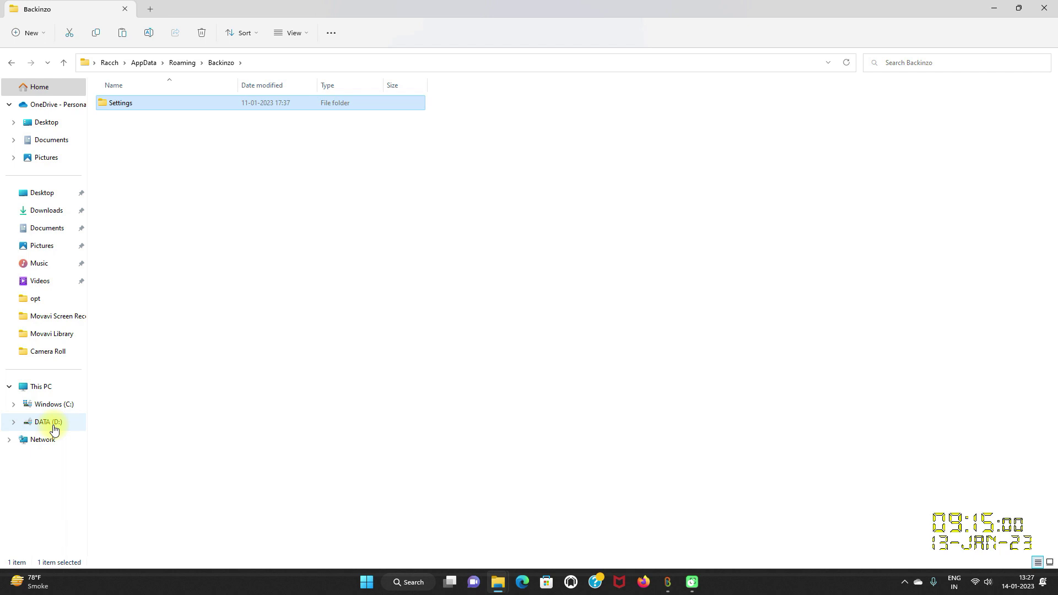
Paste the Settings folder onto the DATA (D:) drive, then switch to the backinzo.com browser window.
left_click(54, 428)
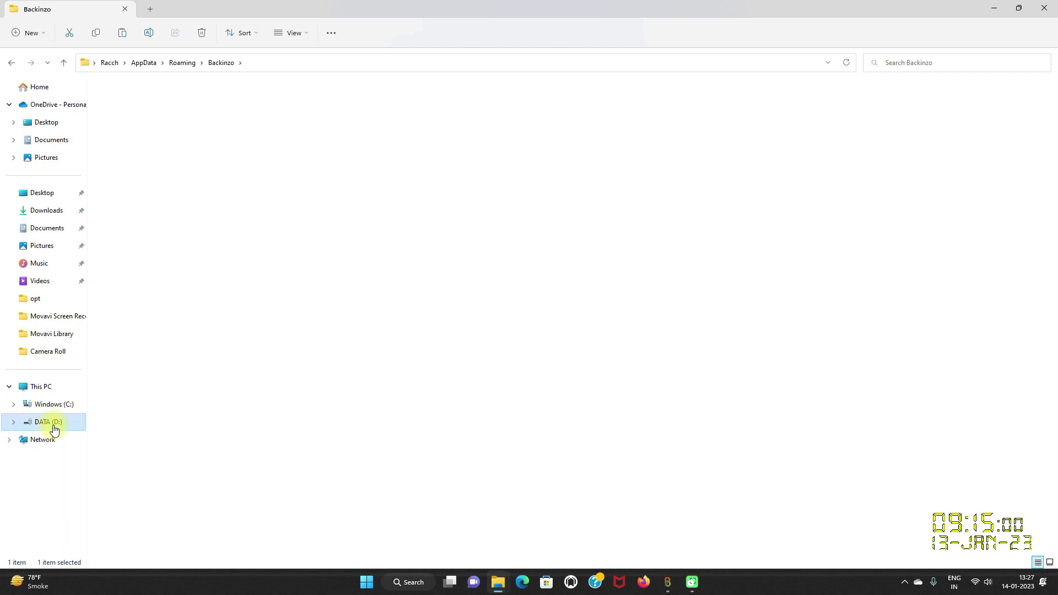
right_click(160, 115)
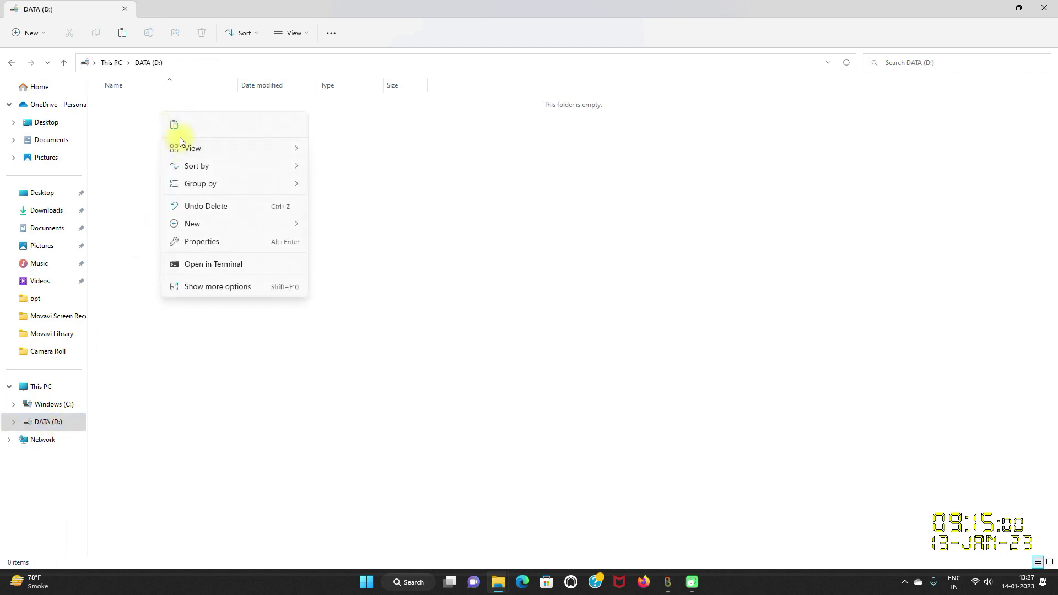
left_click(177, 131)
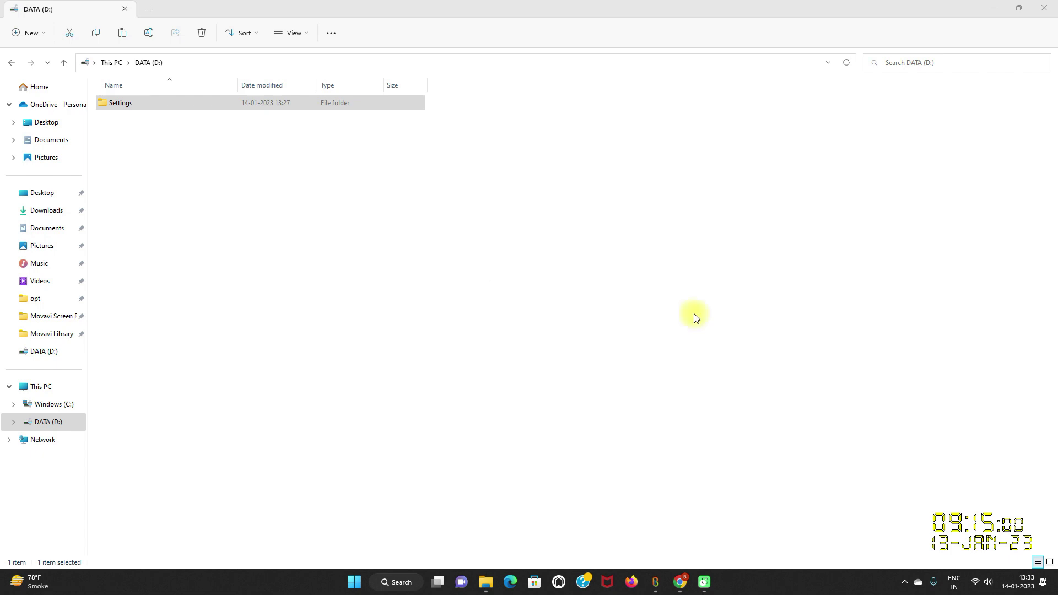
left_click(678, 585)
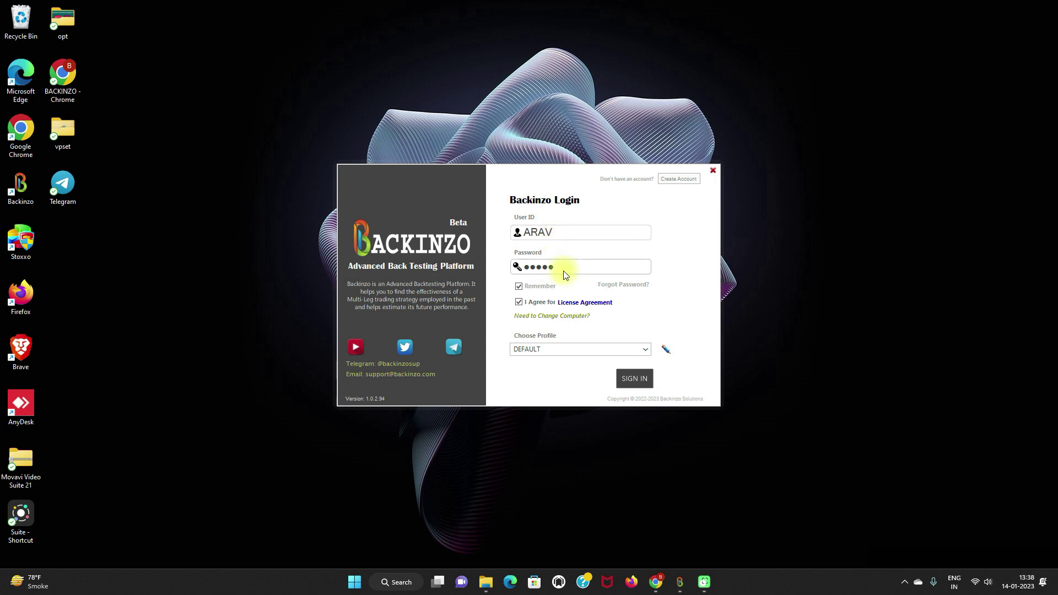
Tick 'Need to Change Computer?' in the Backinzo login window to request a user ID reset.
left_click(546, 317)
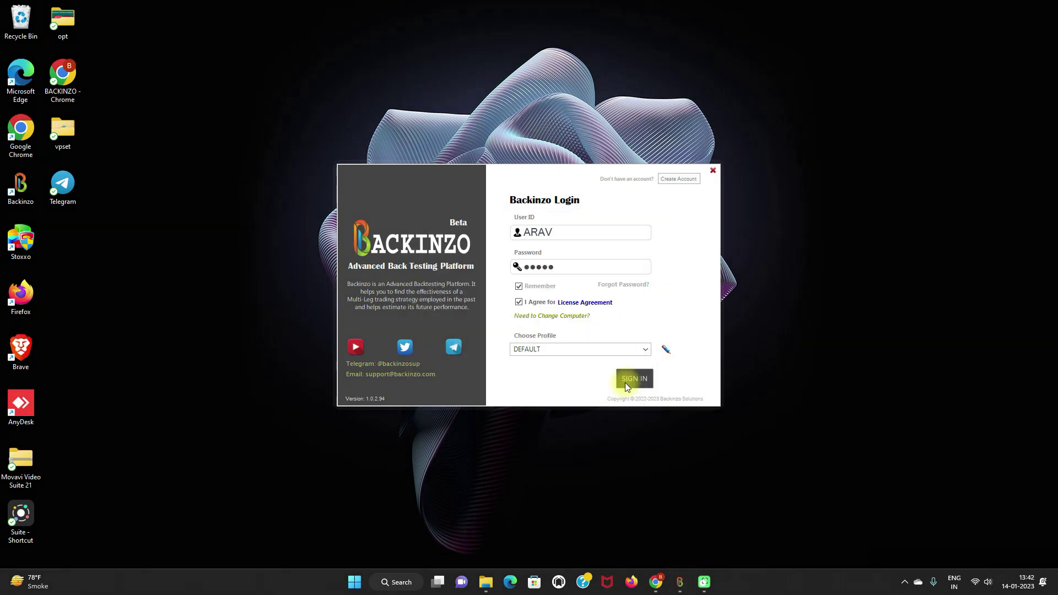
Sign in to Backinzo and open its Logs folder from the Settings menu.
left_click(626, 382)
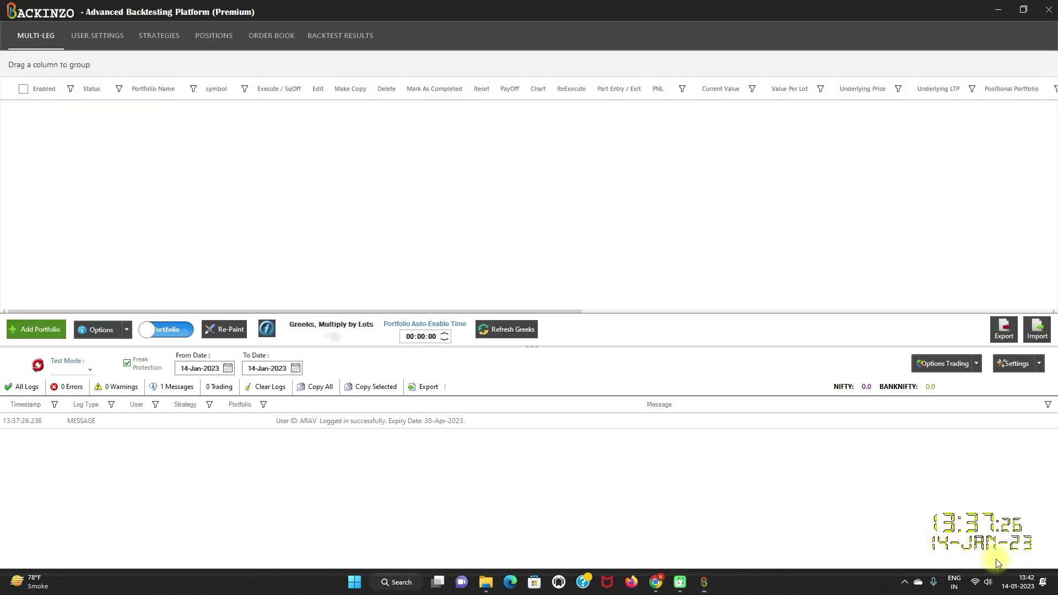
left_click(1019, 366)
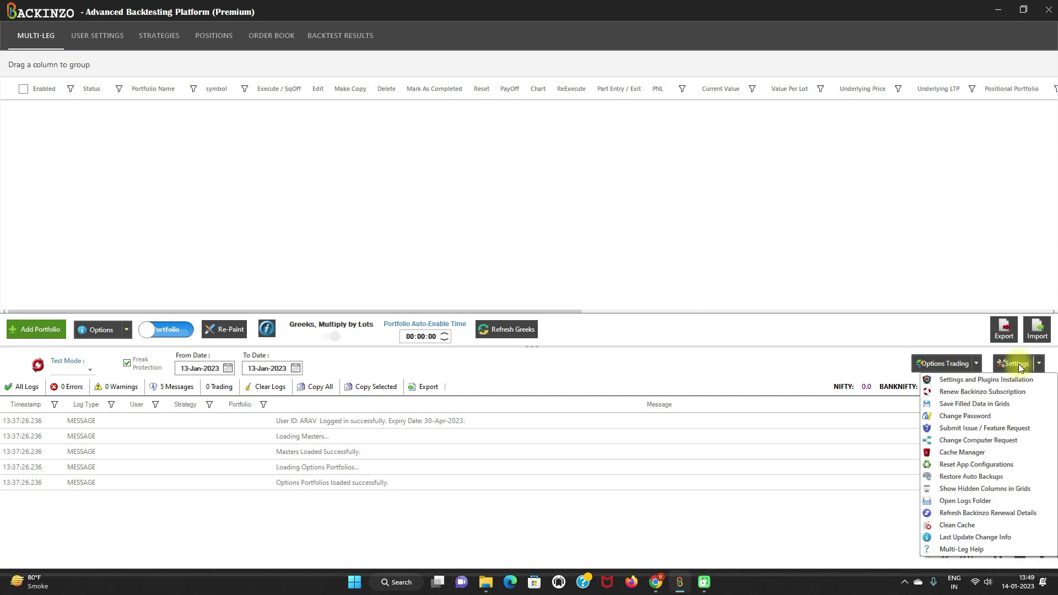
left_click(968, 500)
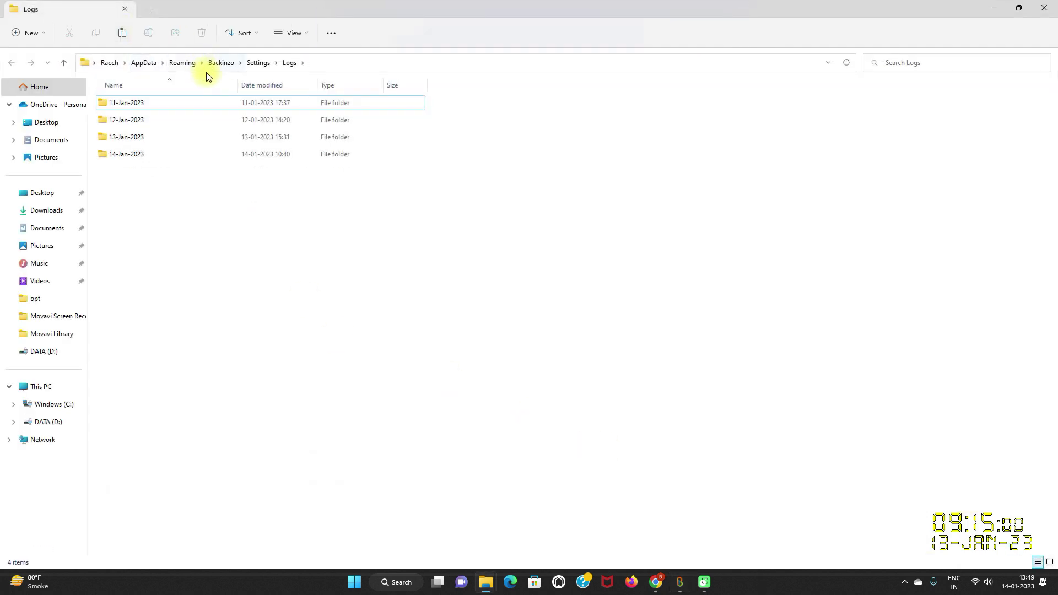
Cut the new Settings folder from AppData\Roaming\Backinzo and go to the backup Settings folder on DATA (D:).
left_click(221, 63)
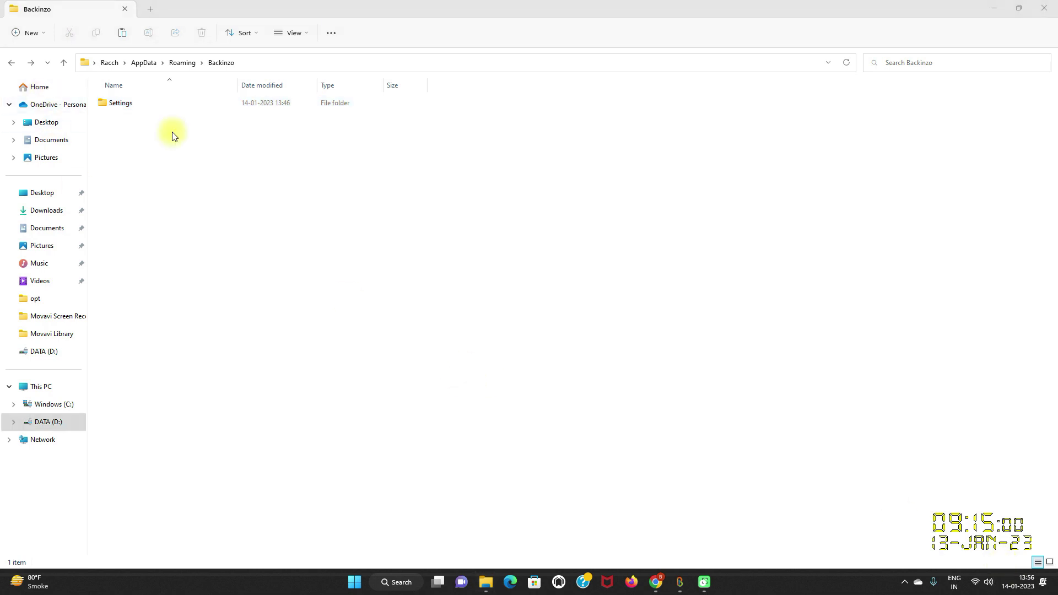
right_click(123, 106)
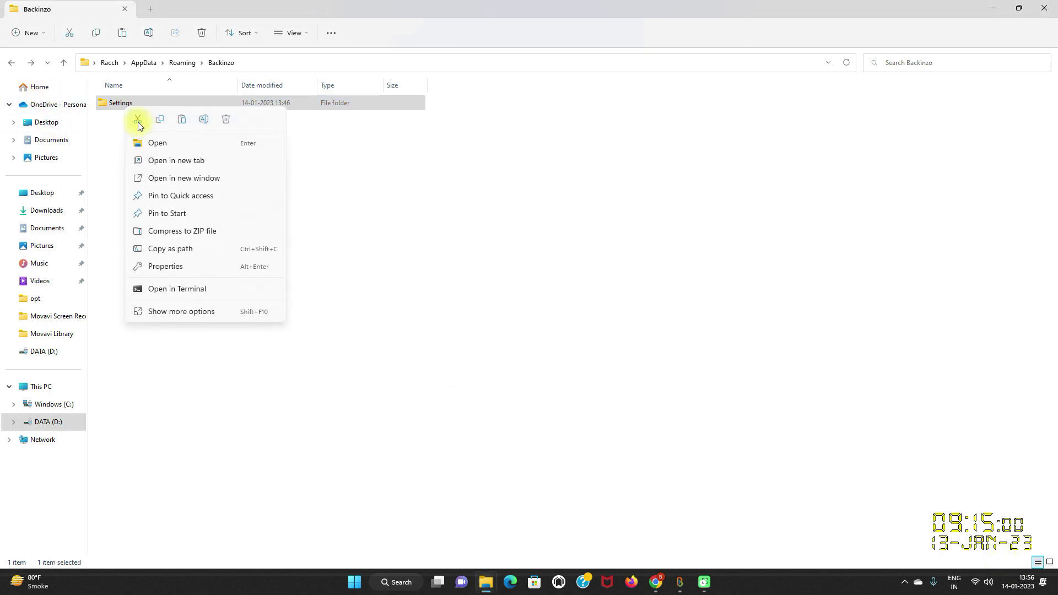
left_click(138, 126)
left_click(48, 424)
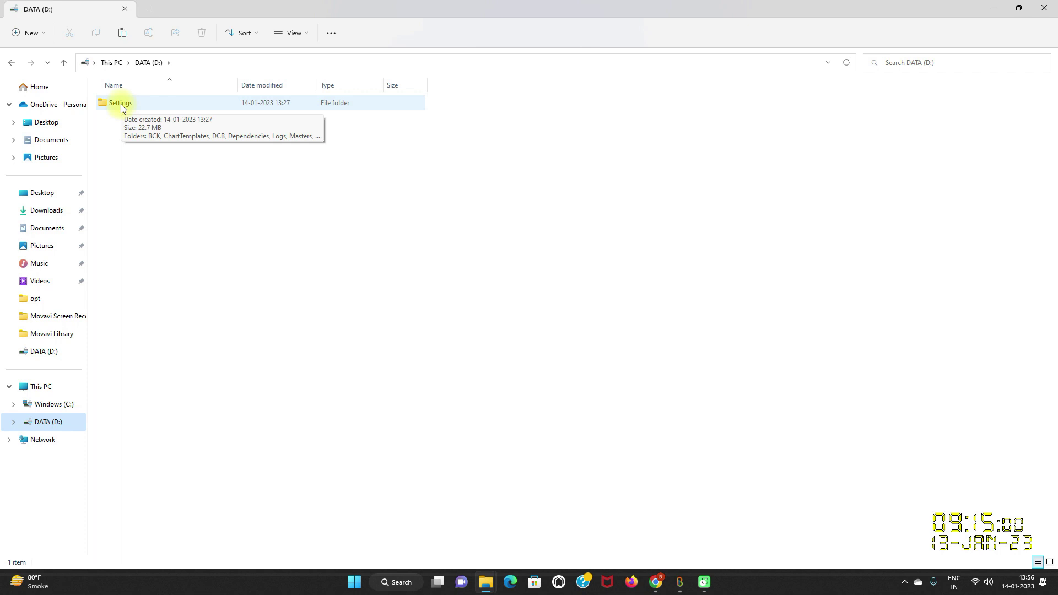
right_click(121, 105)
Copy the backup Settings folder from D: and paste it into AppData\Roaming\Backinzo.
left_click(157, 119)
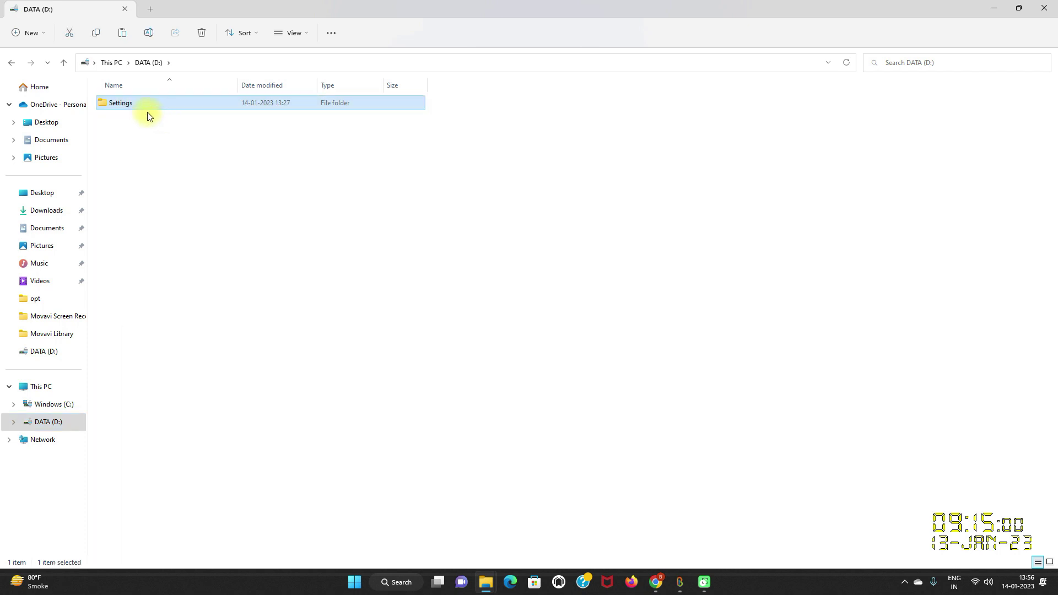
left_click(9, 63)
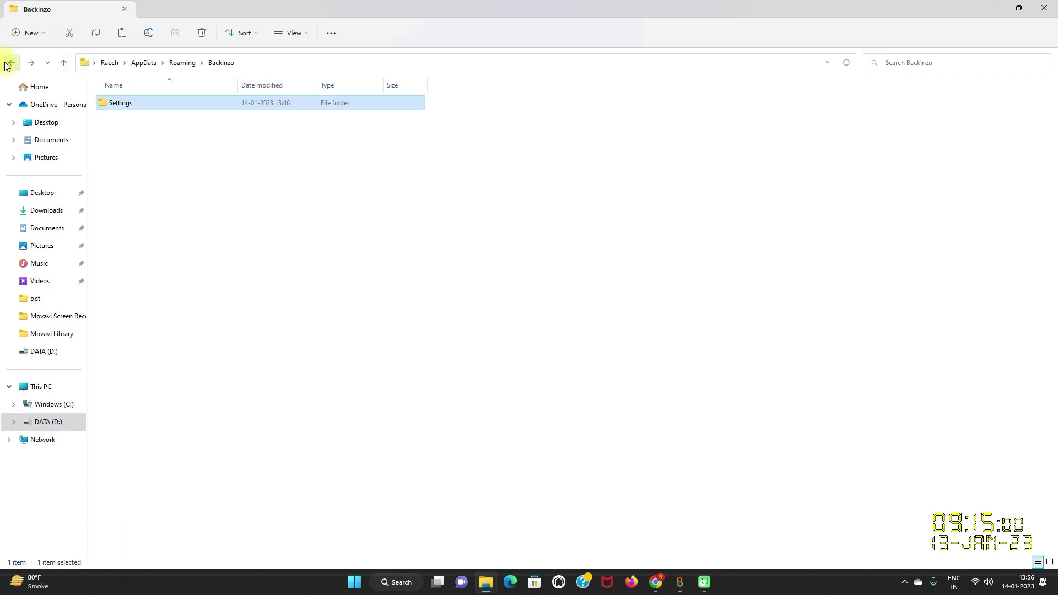
right_click(110, 103)
left_click(966, 548)
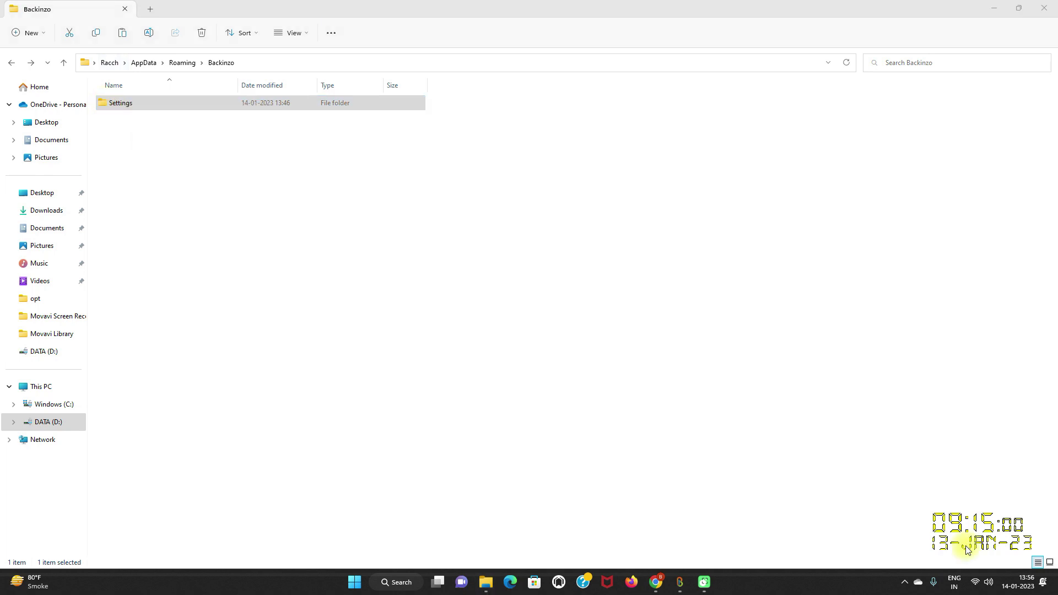